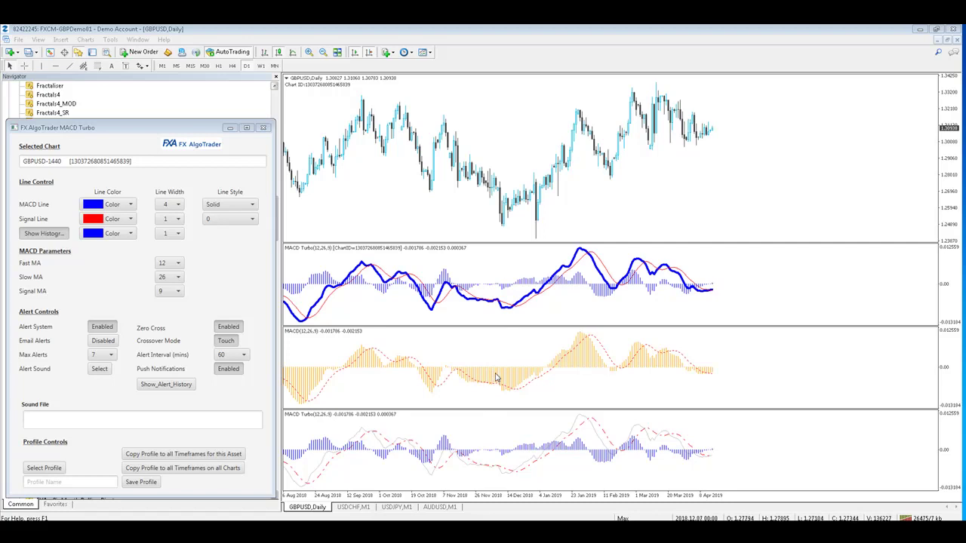
Step: Change the standard MACD(12,26,9) main histogram colour from Orange to Sienna in its properties
{"action": "right_click", "coordinate": [496, 375]}
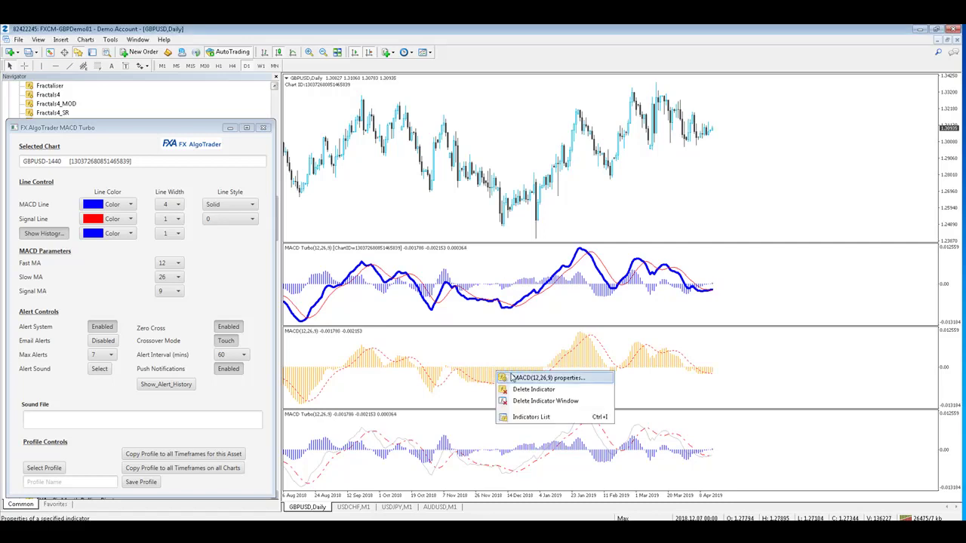
{"action": "left_click", "coordinate": [512, 377]}
{"action": "left_click", "coordinate": [390, 237]}
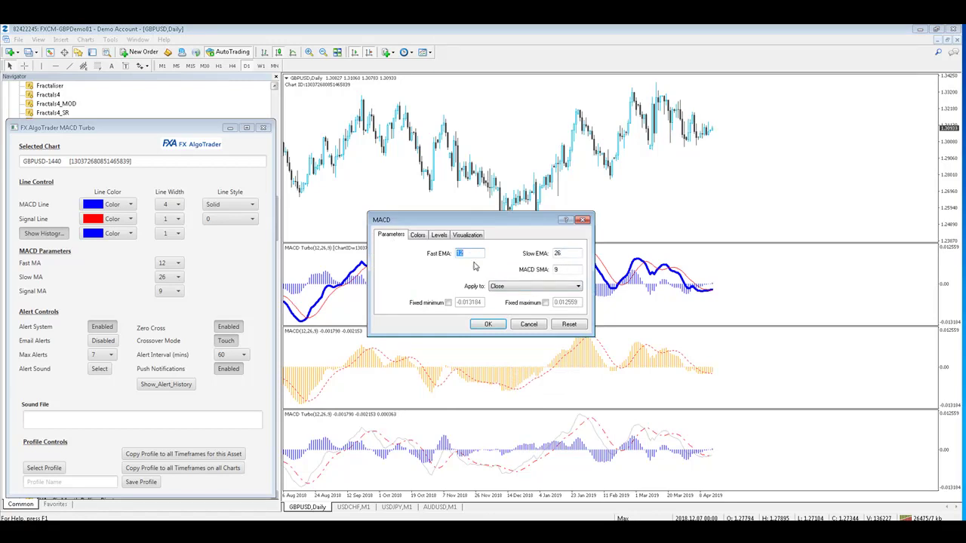
{"action": "left_click", "coordinate": [439, 236]}
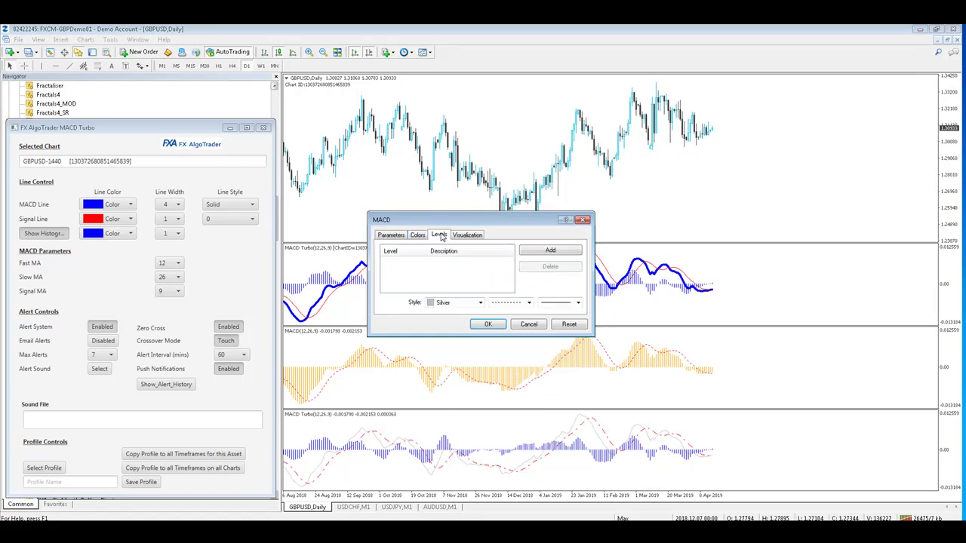
{"action": "left_click", "coordinate": [412, 236]}
{"action": "left_click", "coordinate": [494, 253]}
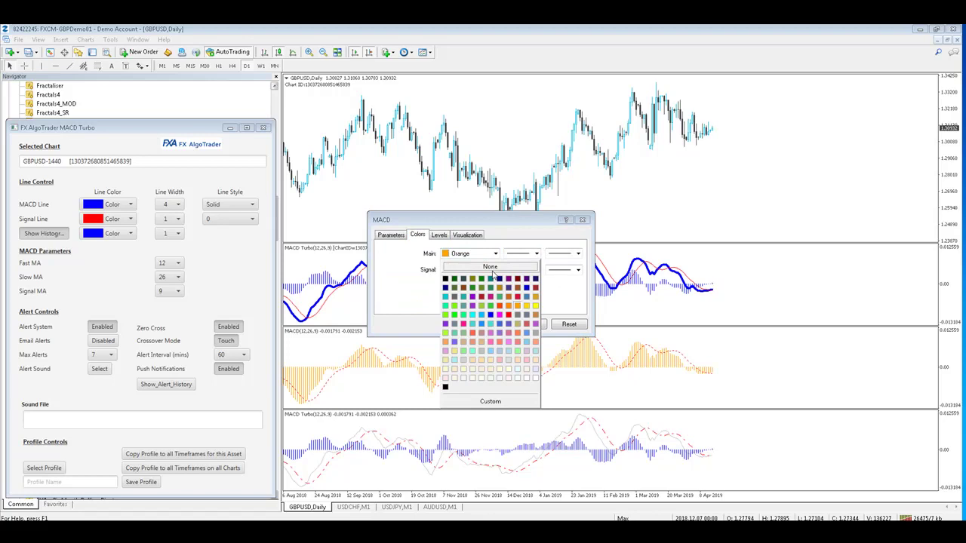
{"action": "left_click", "coordinate": [516, 288]}
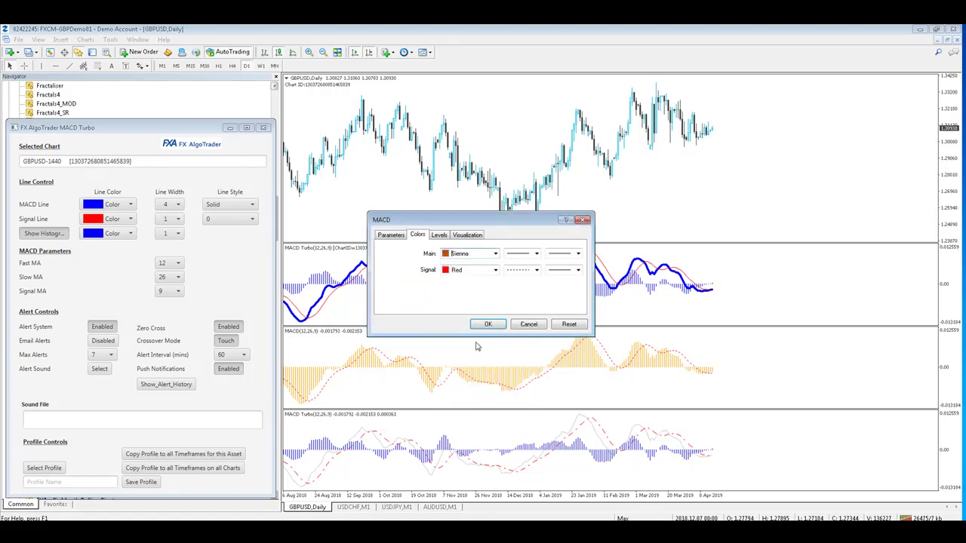
{"action": "left_click", "coordinate": [487, 324]}
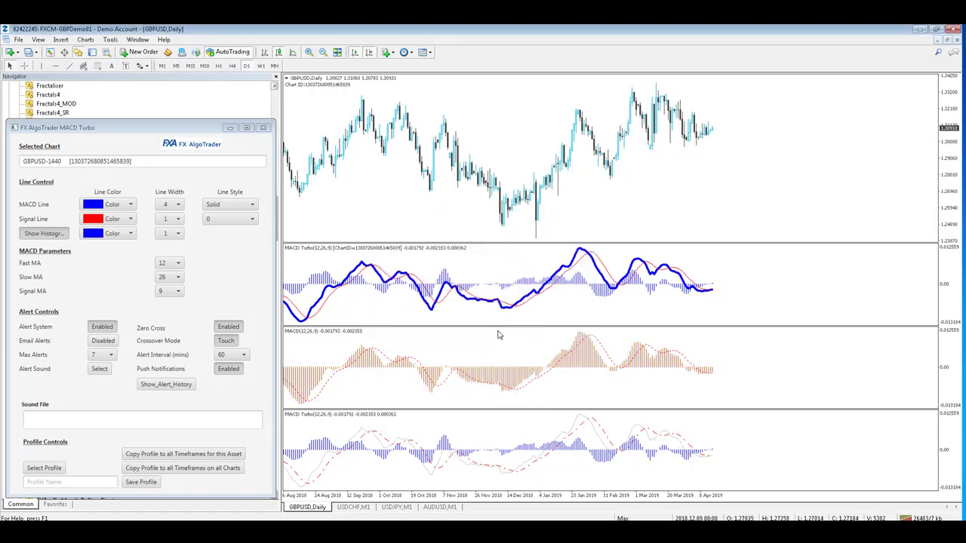
Step: Set the lower MACD Turbo's Histogram Colour input to Gold and apply it
{"action": "right_click", "coordinate": [510, 453]}
{"action": "left_click", "coordinate": [528, 456]}
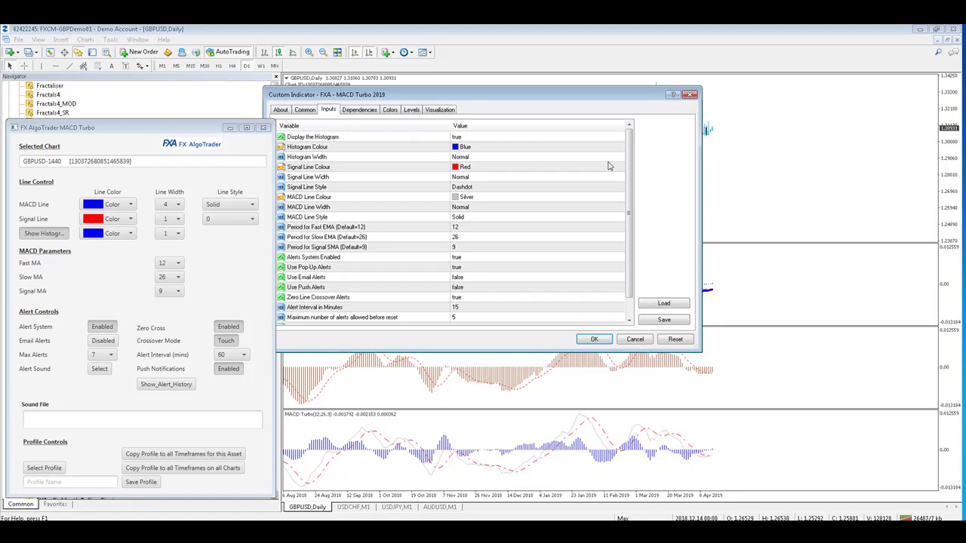
{"action": "scroll", "coordinate": [637, 200], "scroll_direction": "down", "scroll_amount": 1}
{"action": "scroll", "coordinate": [631, 134], "scroll_direction": "up", "scroll_amount": 1}
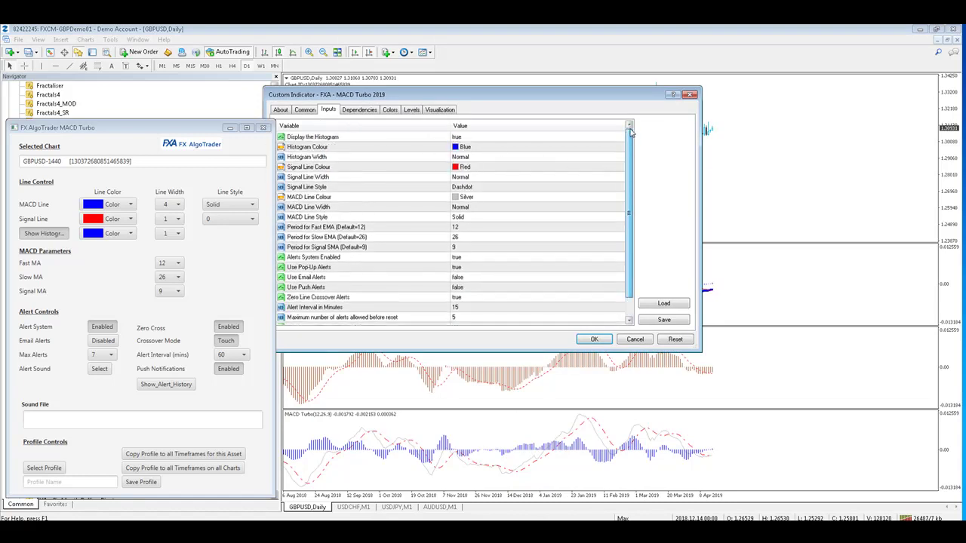
{"action": "left_click", "coordinate": [477, 147]}
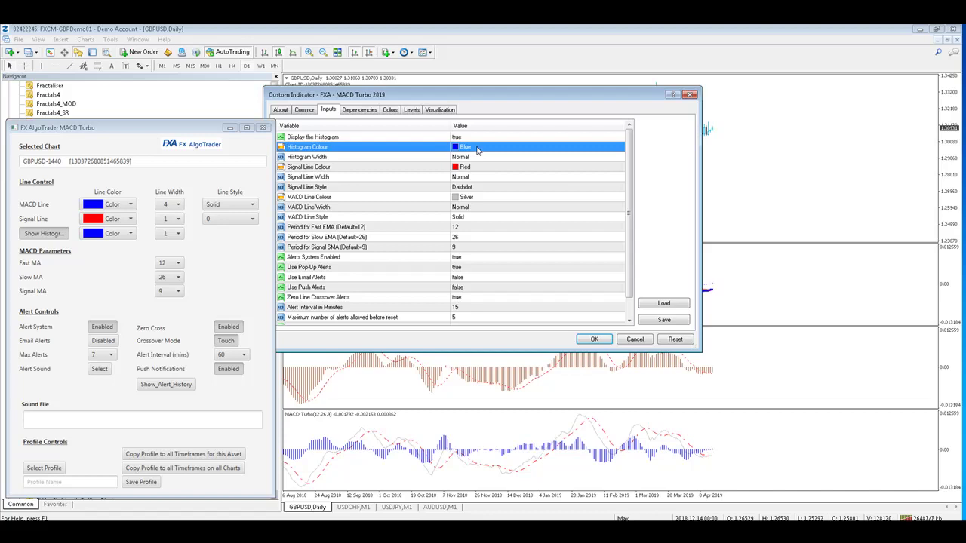
{"action": "left_click", "coordinate": [618, 148]}
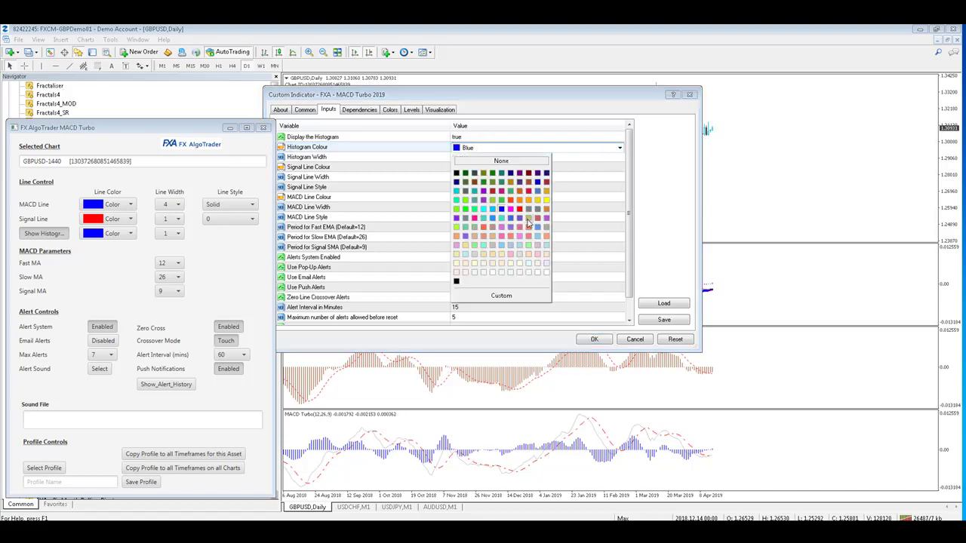
{"action": "left_click", "coordinate": [541, 207]}
{"action": "left_click", "coordinate": [594, 339]}
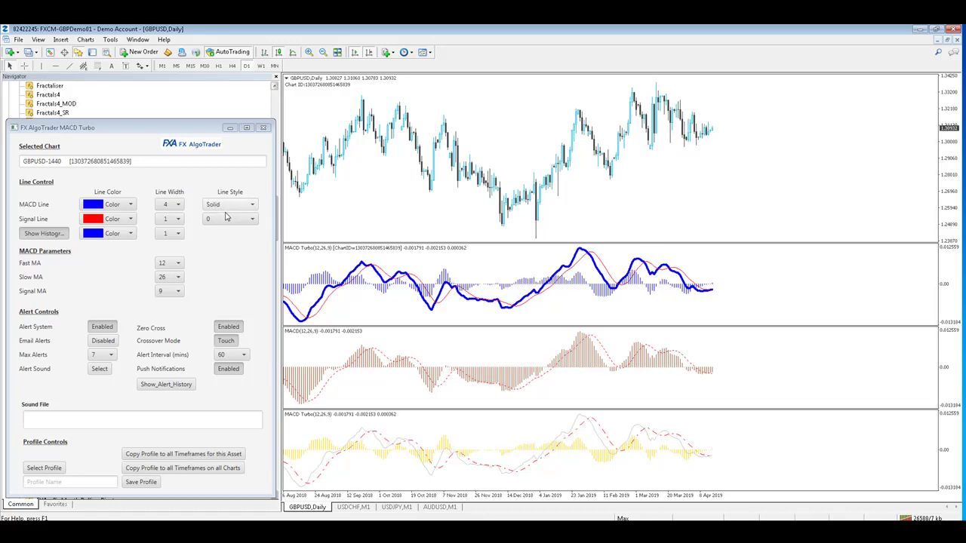
Step: In the MACD Turbo panel, set MACD line width 1 and Dash style, signal green, histogram navy
{"action": "left_click", "coordinate": [175, 206]}
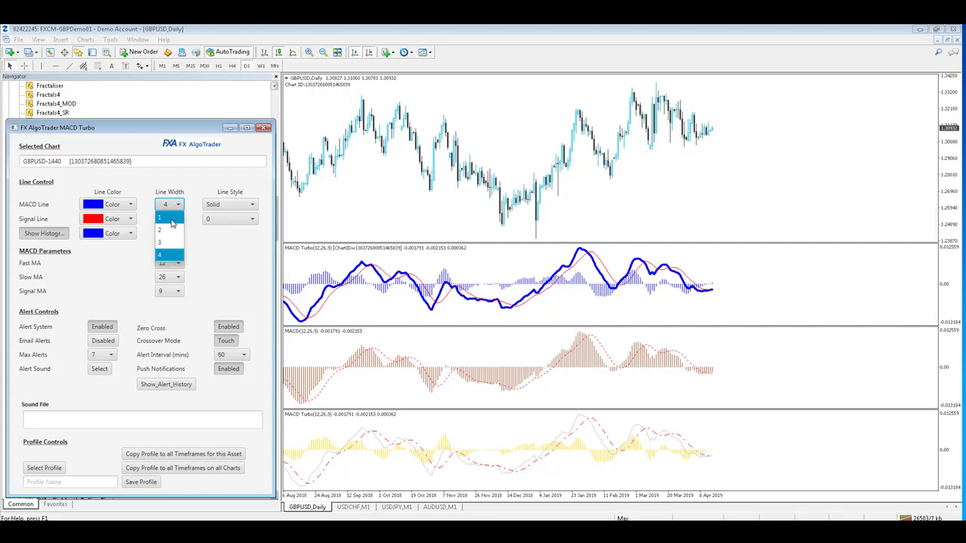
{"action": "left_click", "coordinate": [167, 214]}
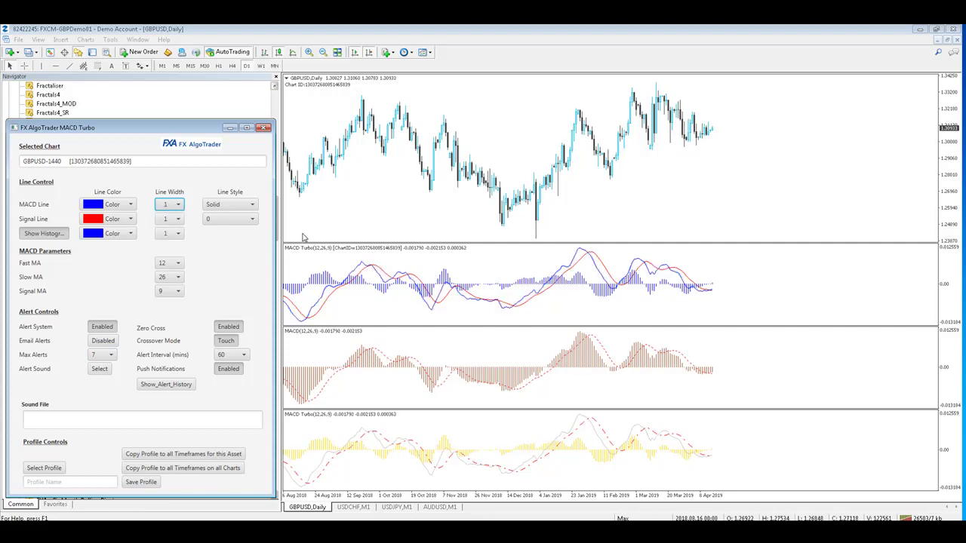
{"action": "left_click", "coordinate": [129, 219]}
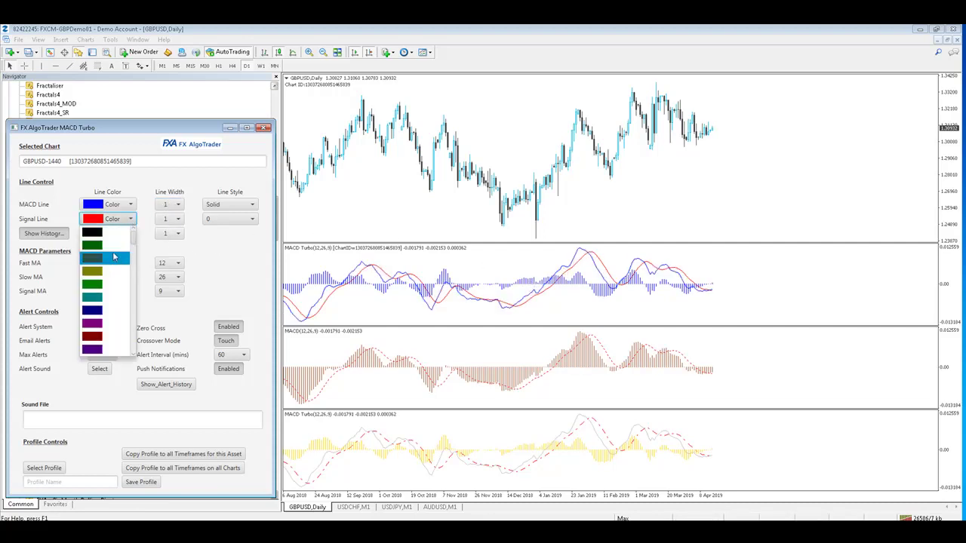
{"action": "left_click", "coordinate": [89, 254]}
{"action": "left_click", "coordinate": [130, 233]}
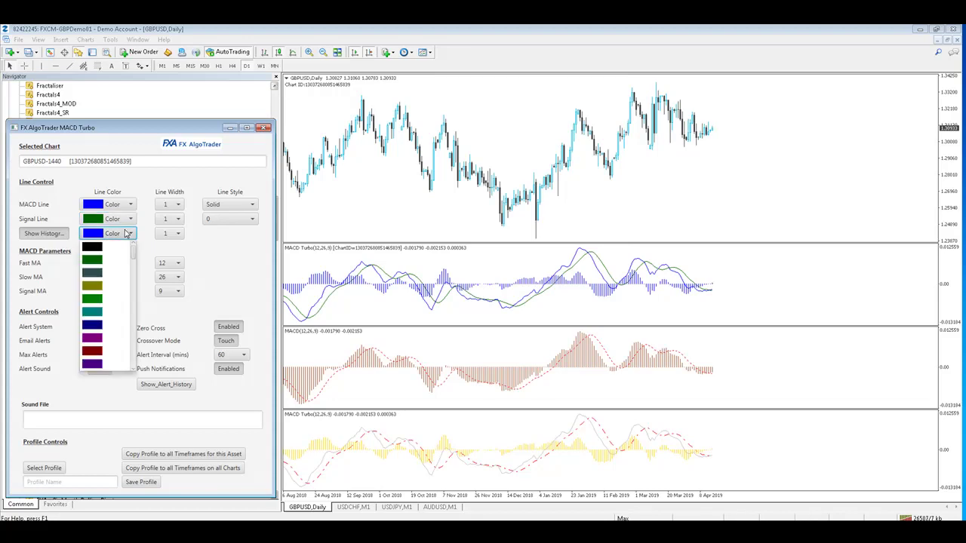
{"action": "left_click", "coordinate": [114, 326]}
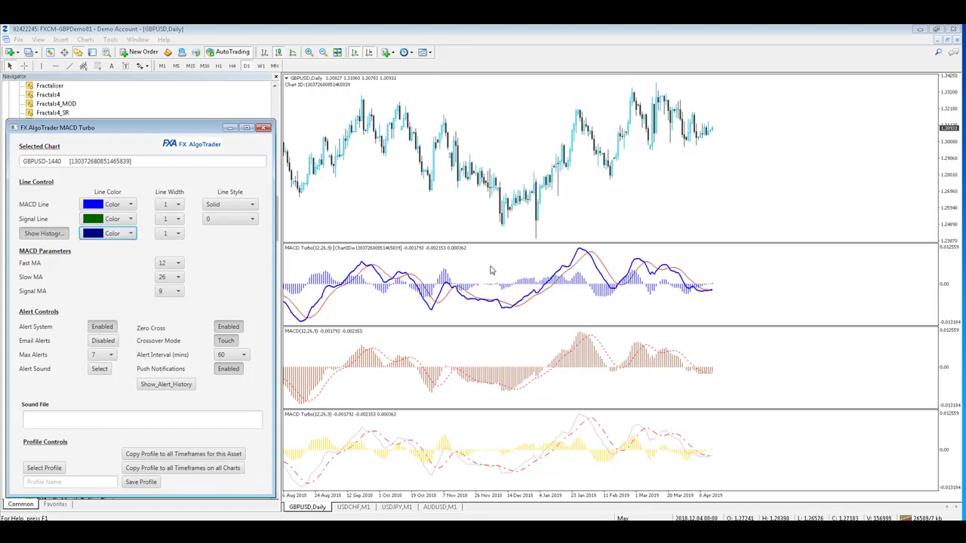
{"action": "left_click", "coordinate": [239, 207]}
{"action": "left_click", "coordinate": [215, 230]}
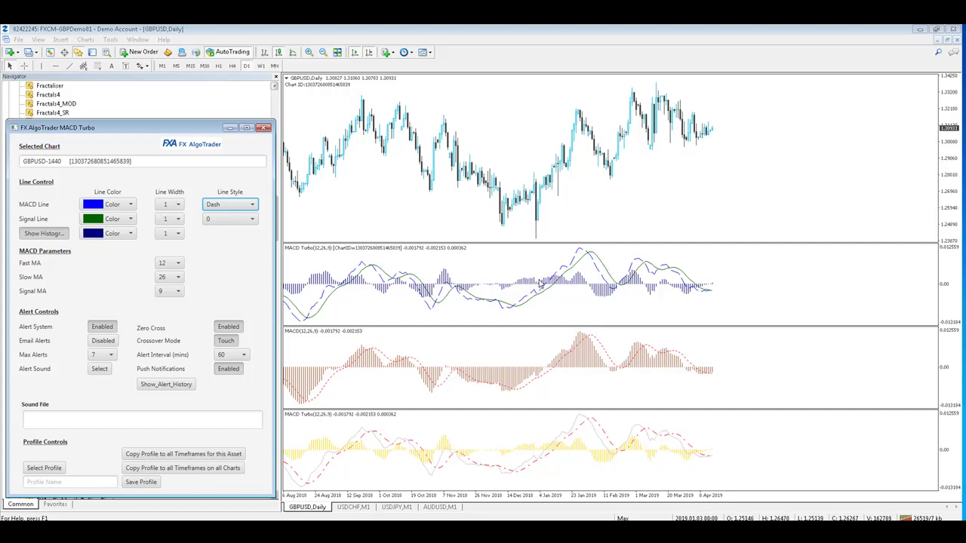
Step: Review and close the Alert History, then switch to the USDCHF M1 chart
{"action": "left_click", "coordinate": [166, 384]}
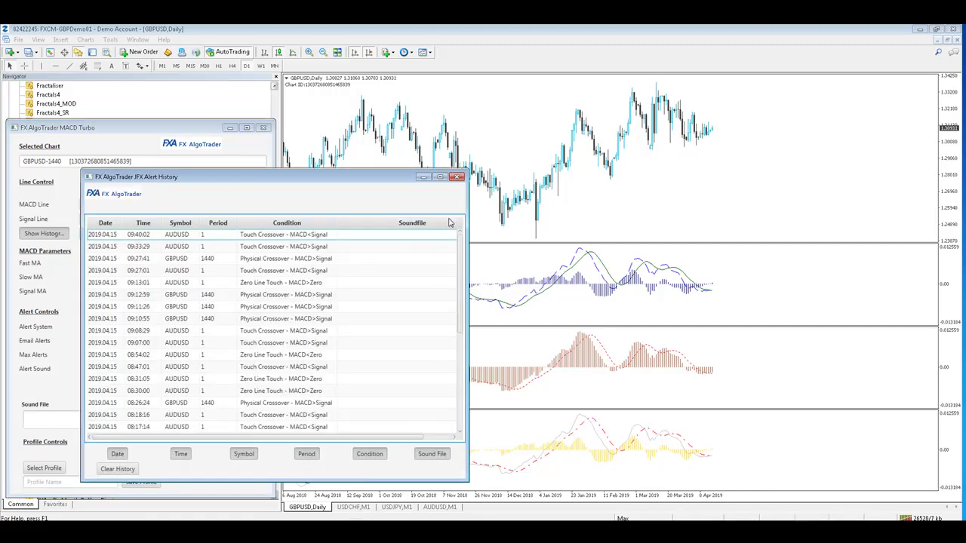
{"action": "left_click", "coordinate": [459, 177]}
{"action": "left_click", "coordinate": [353, 507]}
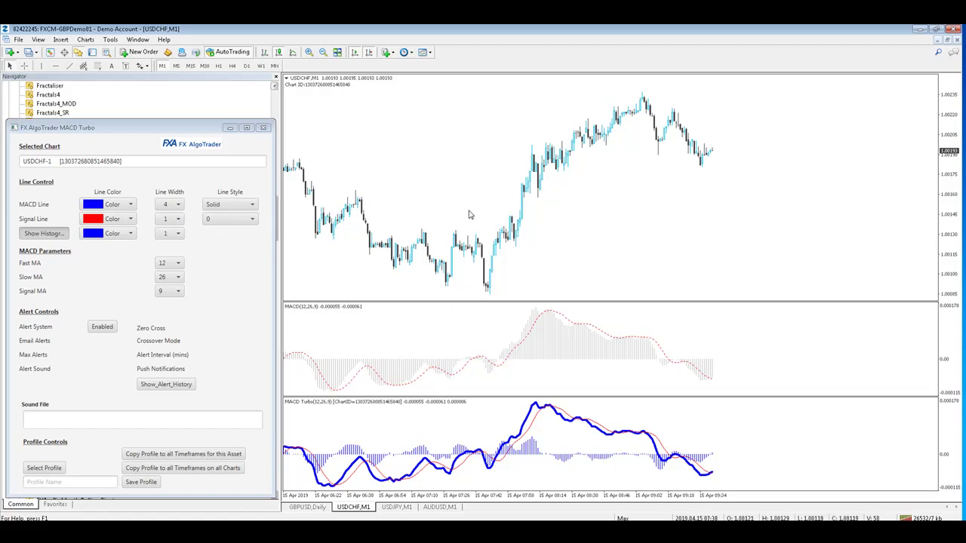
Step: Set the USDJPY M1 chart's MACD Turbo line width to 1
{"action": "left_click", "coordinate": [394, 508]}
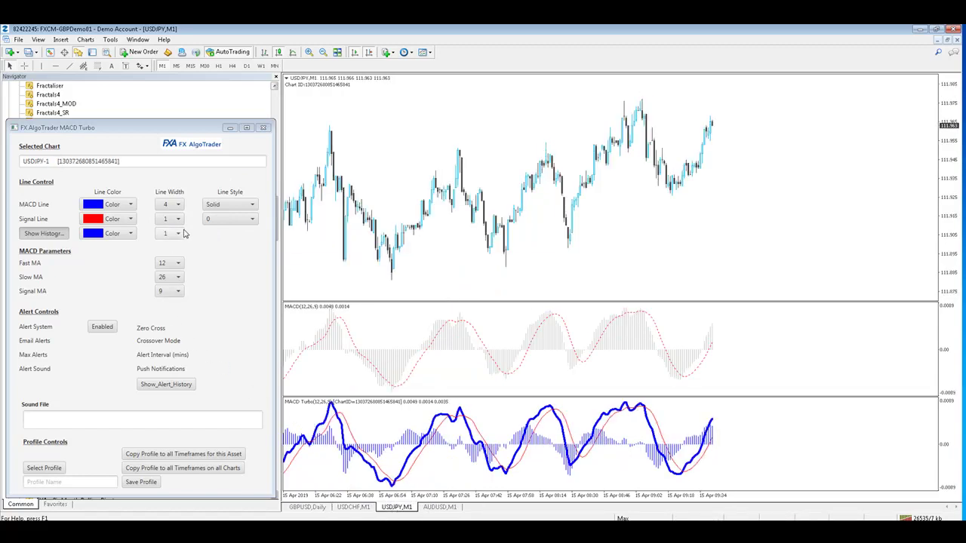
{"action": "left_click", "coordinate": [173, 205]}
{"action": "left_click", "coordinate": [168, 221]}
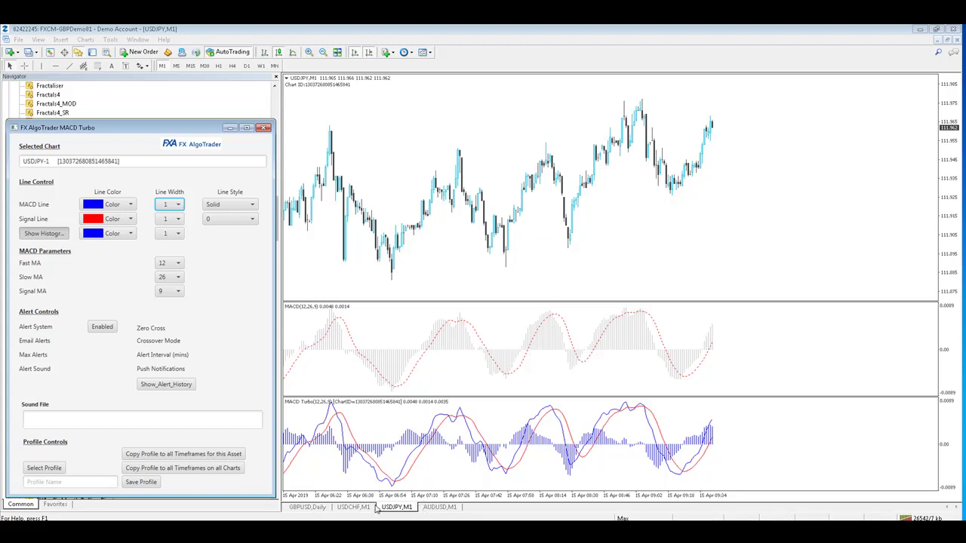
Step: On the AUDUSD M1 chart, open the standard MACD's properties and move the dialog right
{"action": "left_click", "coordinate": [310, 509]}
{"action": "left_click", "coordinate": [440, 507]}
{"action": "right_click", "coordinate": [484, 352]}
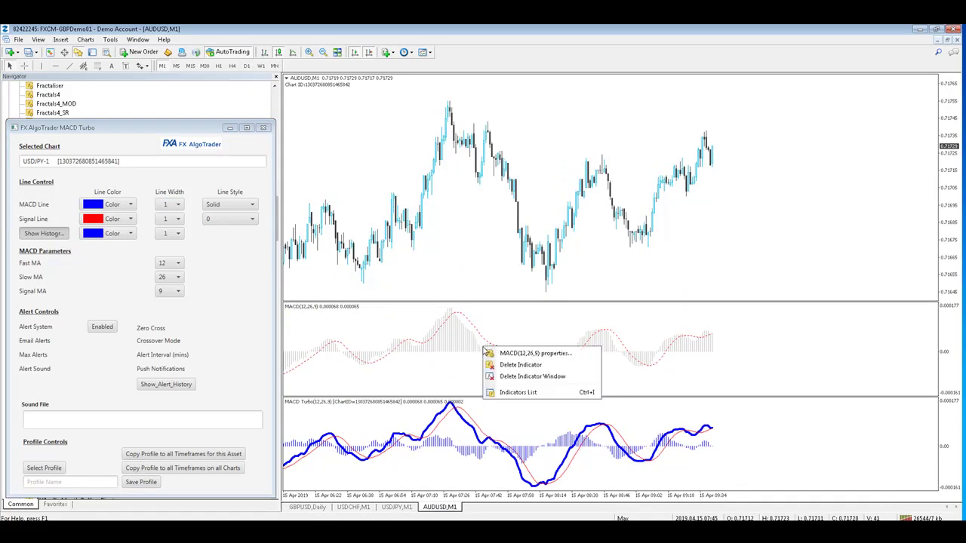
{"action": "left_click", "coordinate": [498, 353]}
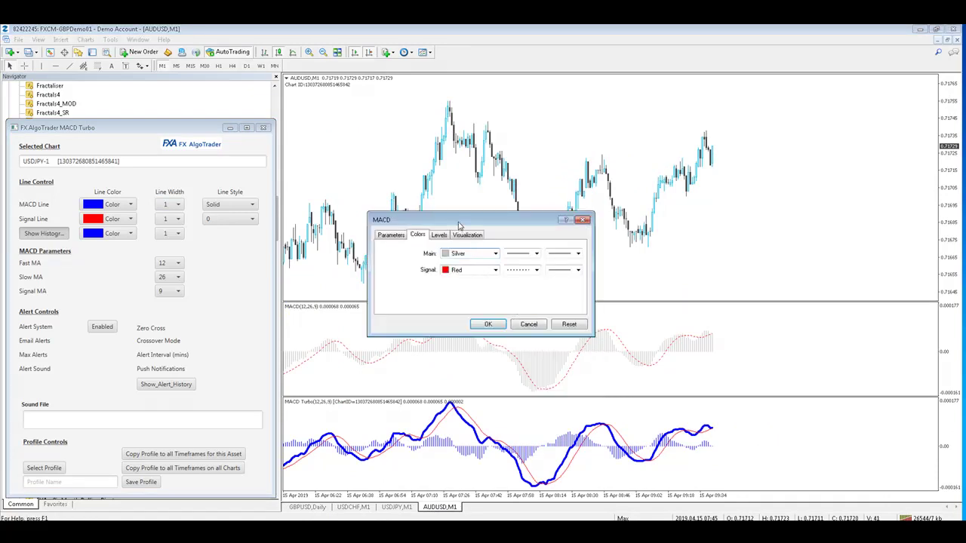
{"action": "left_click_drag", "start_coordinate": [459, 225], "coordinate": [508, 214]}
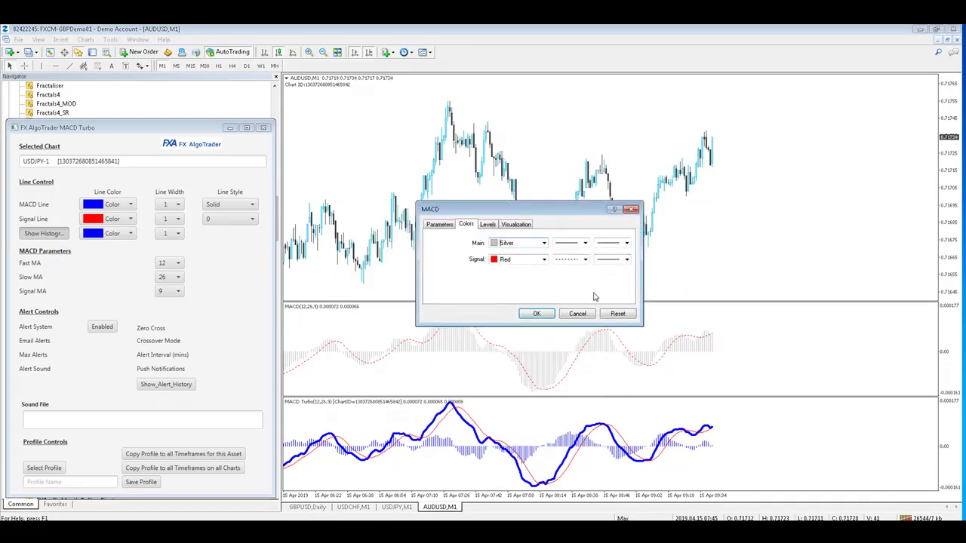
Step: On the GBPUSD Daily chart, set the MACD Turbo line width to 4
{"action": "left_click", "coordinate": [578, 314]}
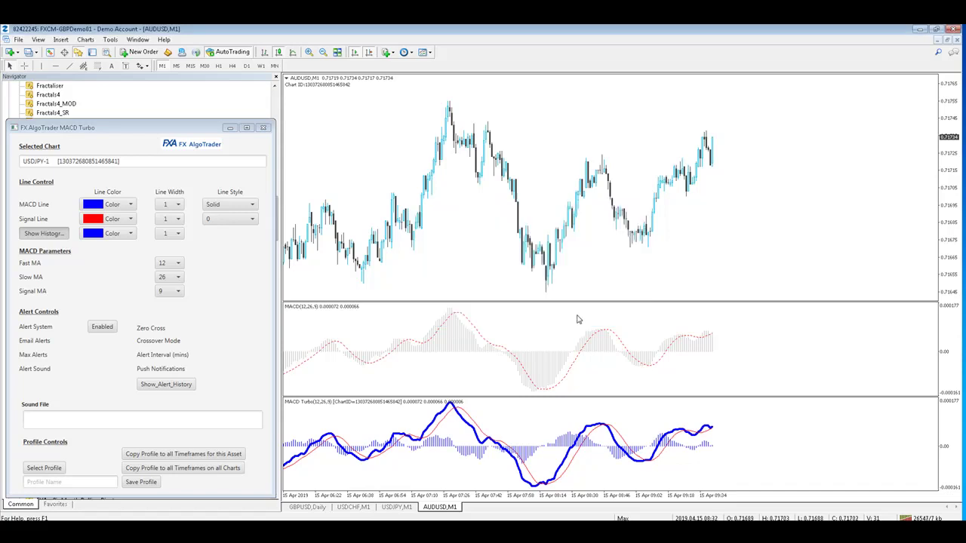
{"action": "left_click", "coordinate": [307, 508]}
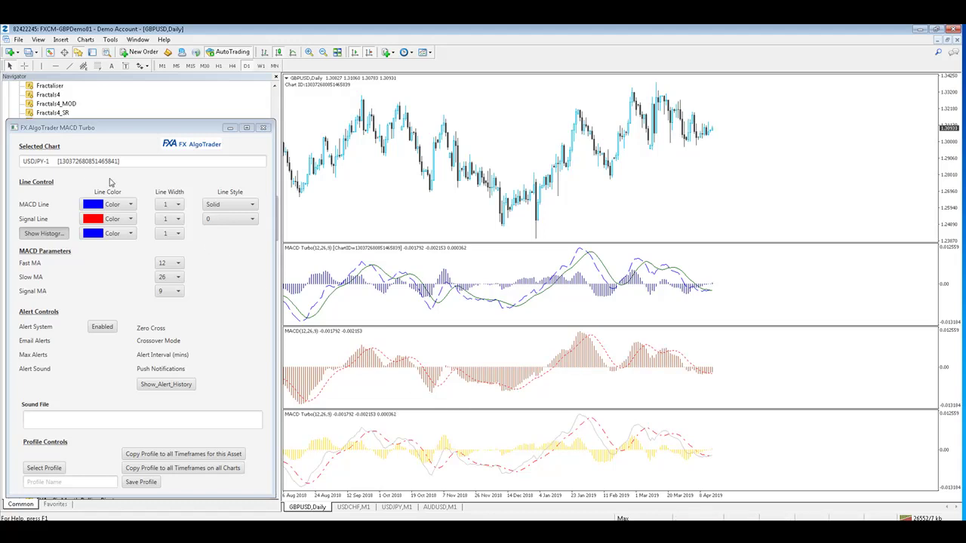
{"action": "left_click", "coordinate": [172, 204]}
{"action": "left_click", "coordinate": [175, 259]}
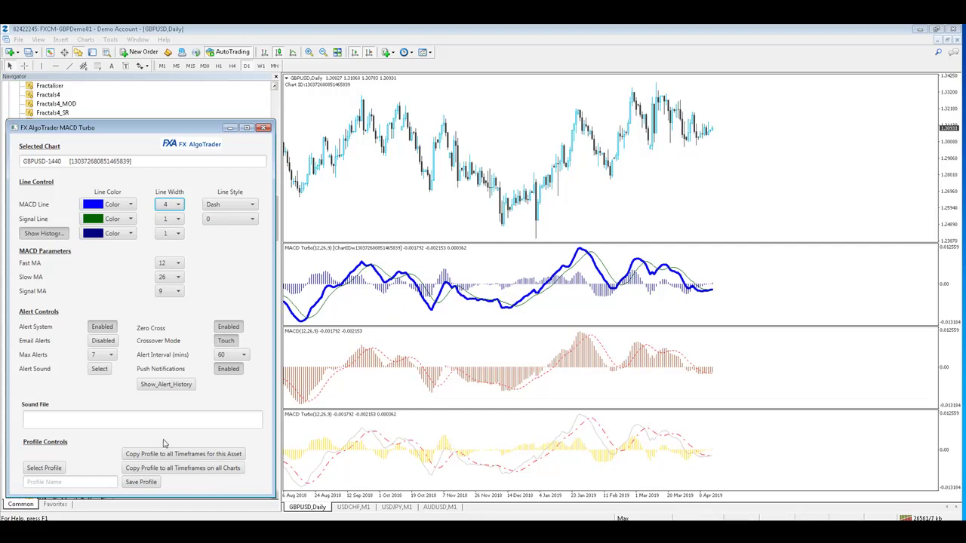
{"action": "left_click", "coordinate": [70, 482]}
Step: Save a profile named 'thick MACD line' and copy it to all timeframes on all charts
{"action": "type", "text": "thick MACD line"}
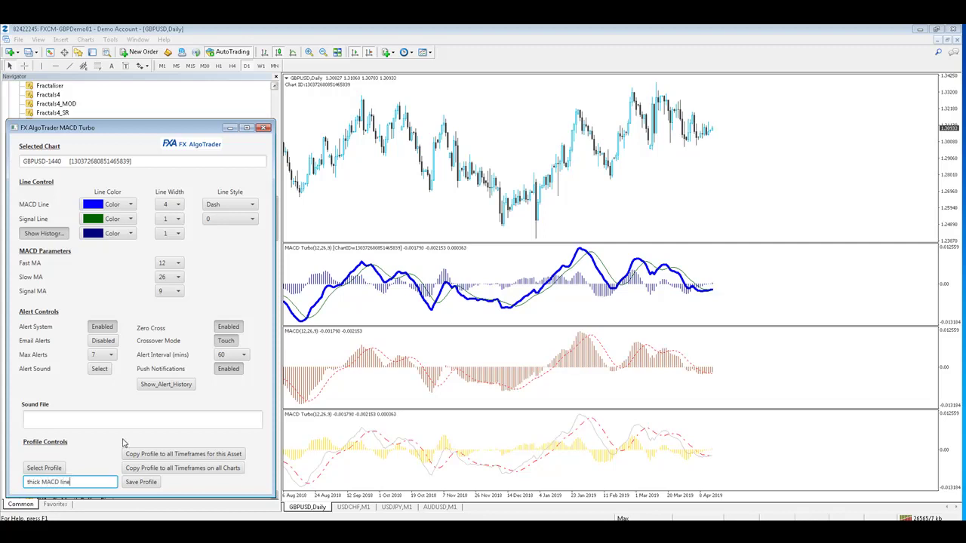
{"action": "left_click", "coordinate": [143, 480]}
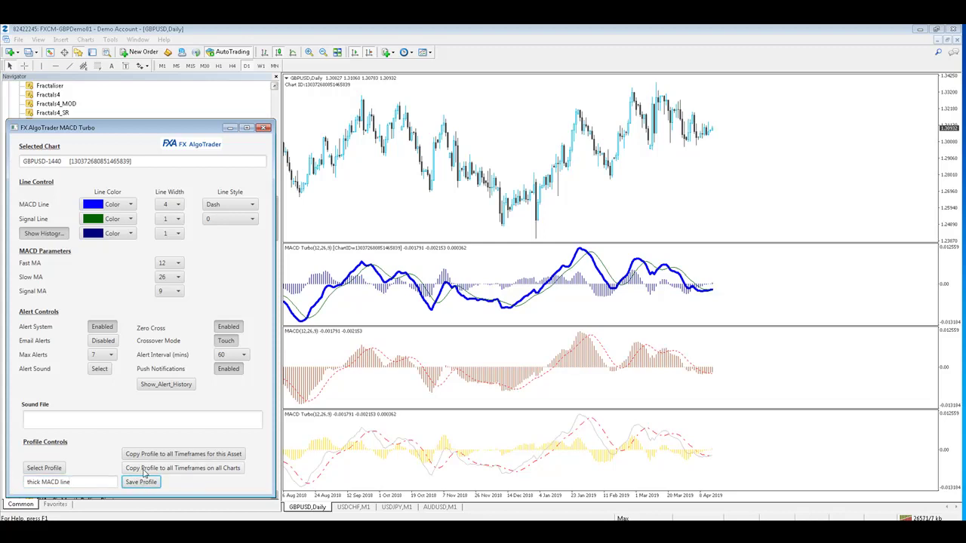
{"action": "left_click", "coordinate": [145, 469]}
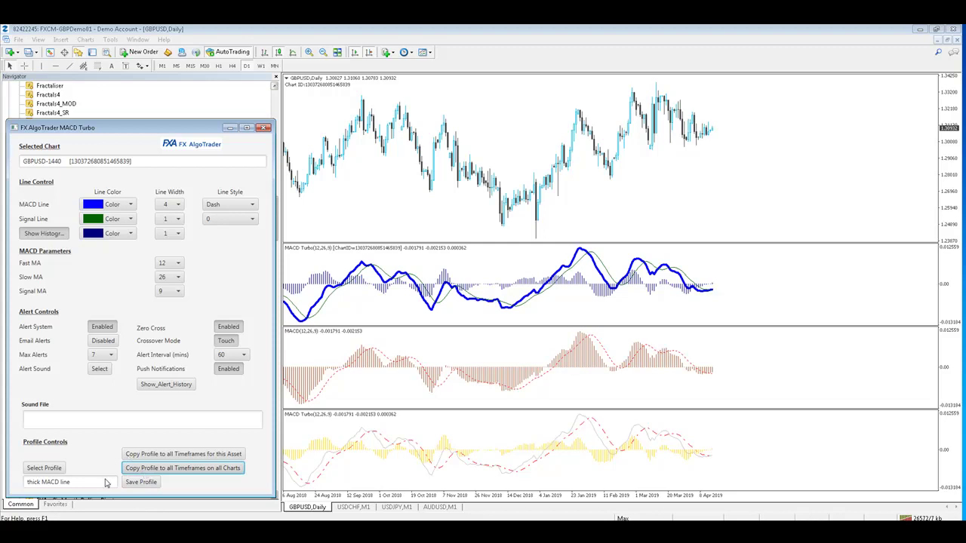
Step: Check the USDCHF, USDJPY, AUDUSD and GBPUSD Daily charts for the thick MACD line
{"action": "left_click", "coordinate": [354, 507]}
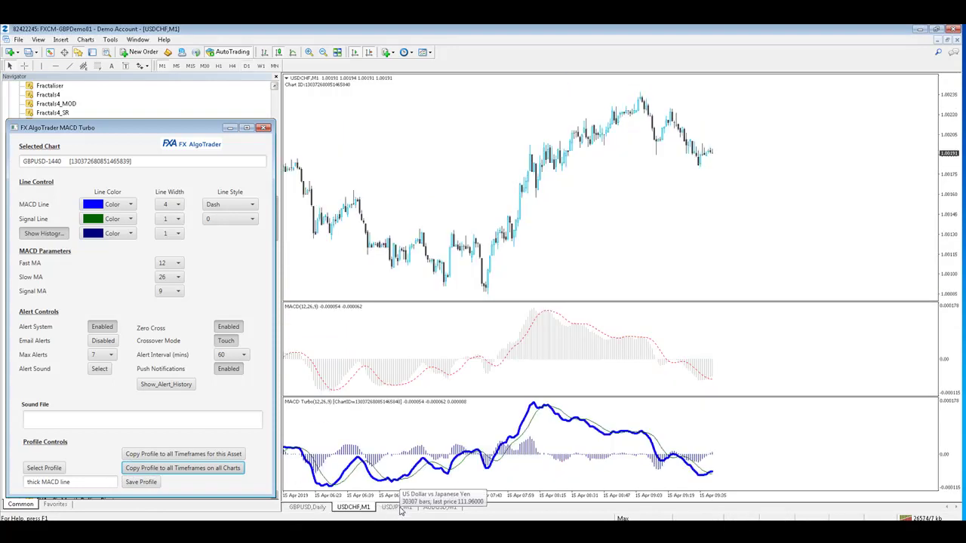
{"action": "left_click", "coordinate": [398, 508]}
{"action": "left_click", "coordinate": [443, 508]}
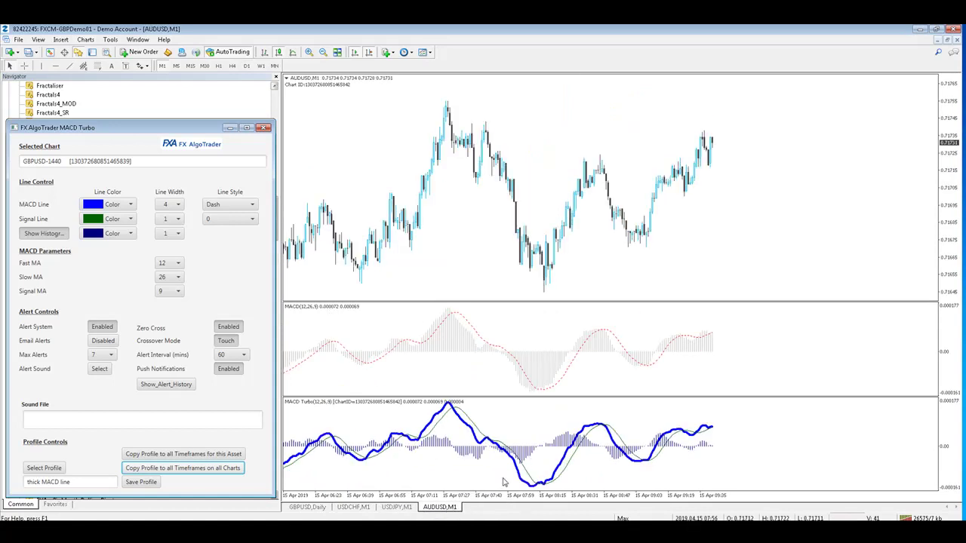
{"action": "left_click", "coordinate": [308, 508]}
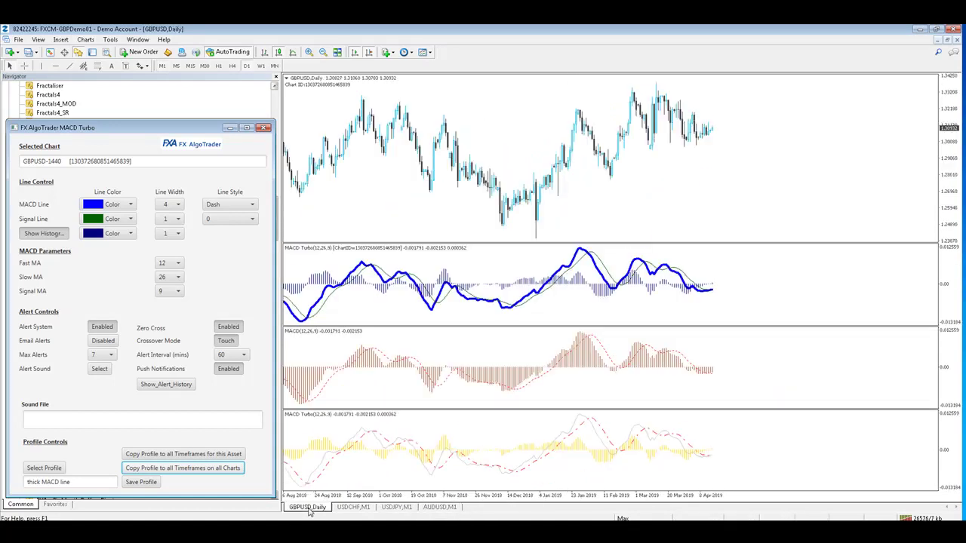
{"action": "left_click", "coordinate": [348, 508]}
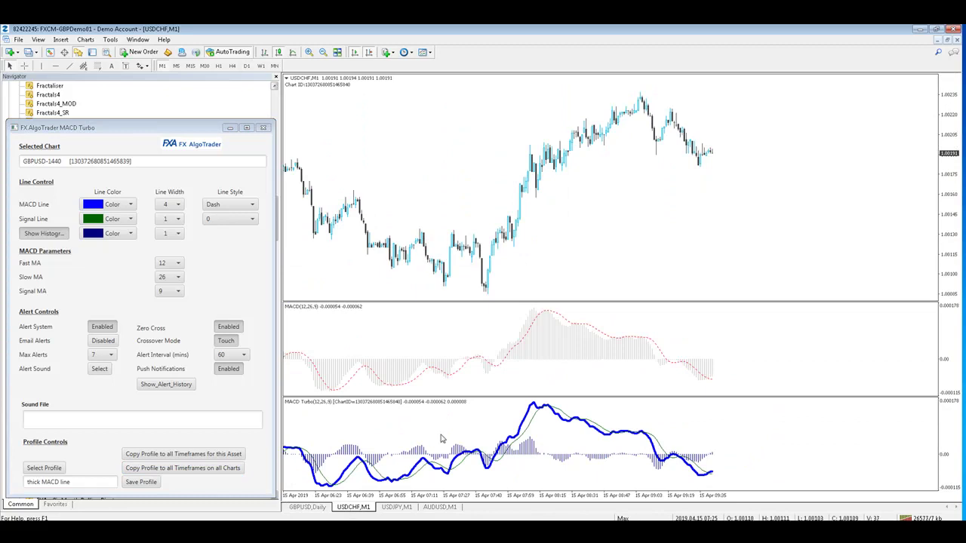
Step: Through the Indicators List, set the USDCHF M1 standard MACD main histogram to the thickest width
{"action": "right_click", "coordinate": [471, 364]}
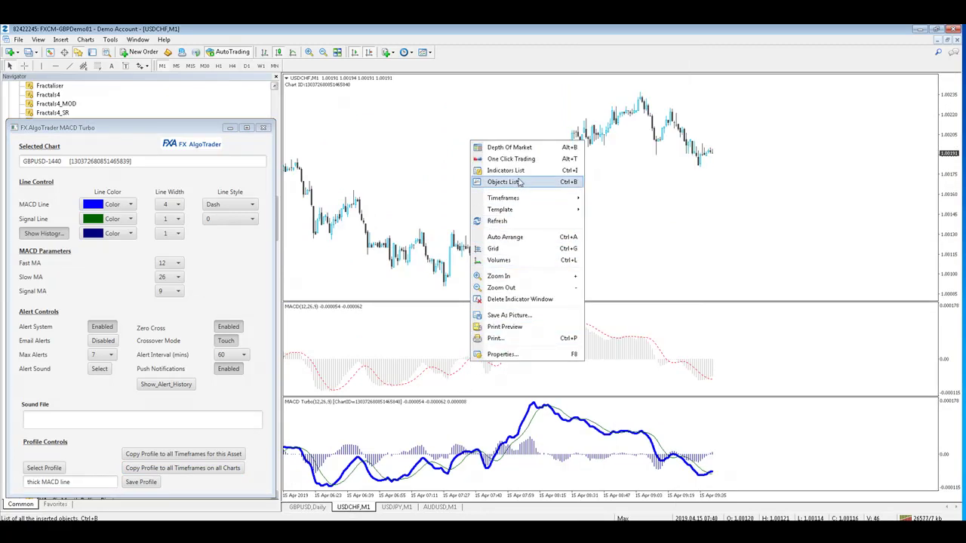
{"action": "left_click", "coordinate": [510, 171]}
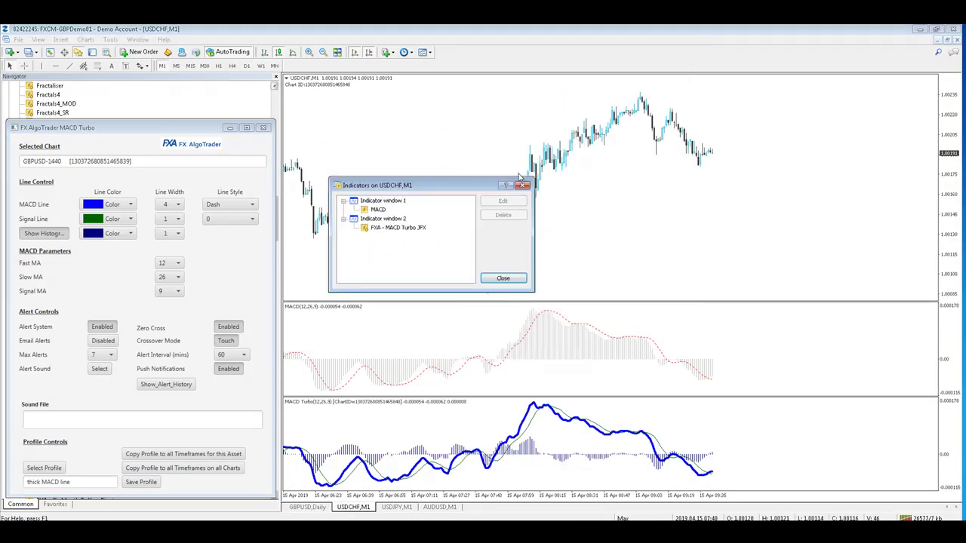
{"action": "double_click", "coordinate": [385, 213]}
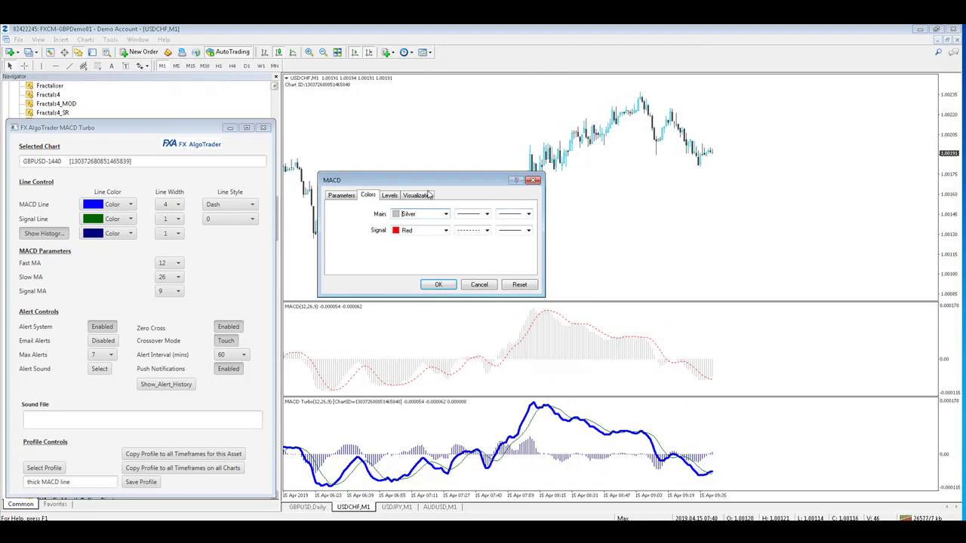
{"action": "left_click", "coordinate": [486, 214]}
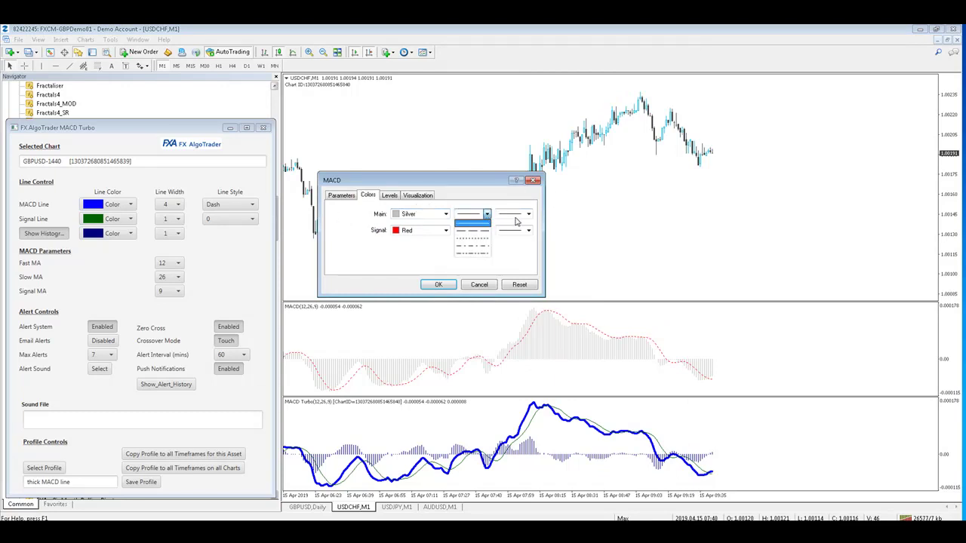
{"action": "left_click", "coordinate": [516, 220]}
{"action": "left_click", "coordinate": [518, 217]}
{"action": "left_click", "coordinate": [519, 256]}
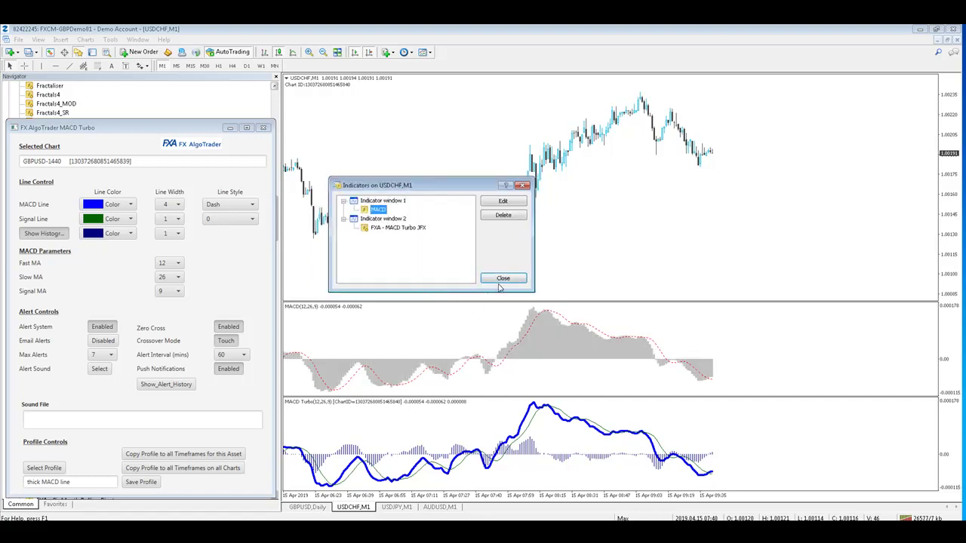
{"action": "left_click", "coordinate": [501, 279]}
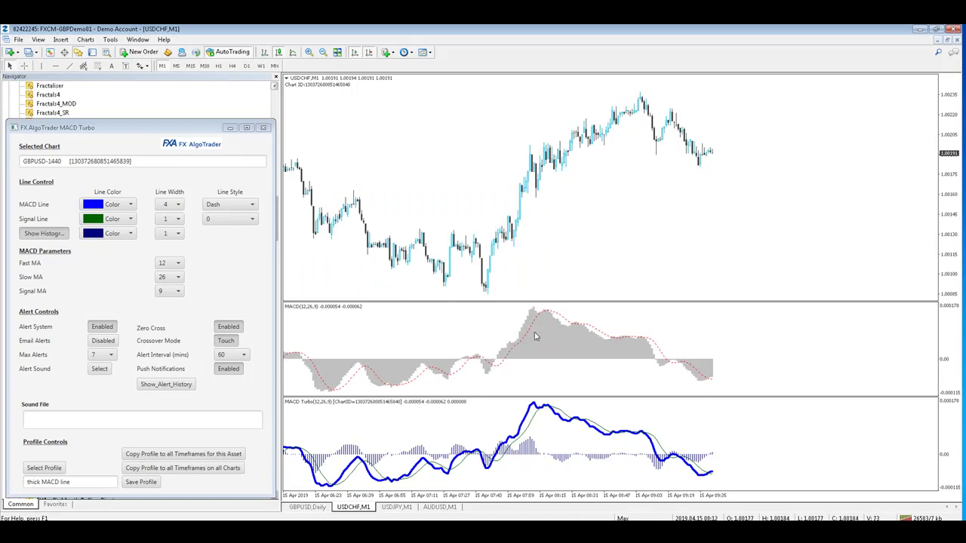
Step: Switch GBPUSD to H1, give its MACD Turbo width 1 and an olive histogram, then return to D1
{"action": "mouse_move", "coordinate": [537, 336]}
{"action": "left_click", "coordinate": [306, 507]}
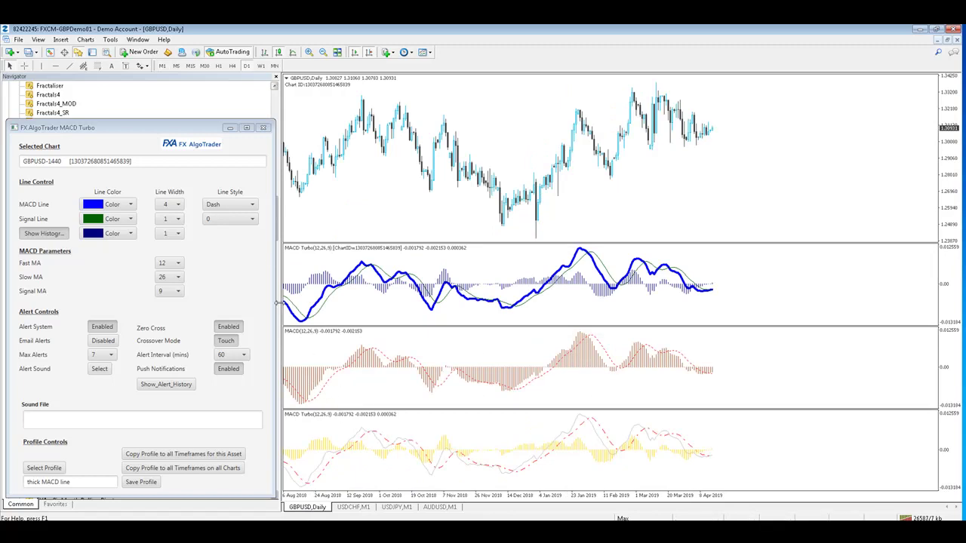
{"action": "left_click", "coordinate": [218, 66]}
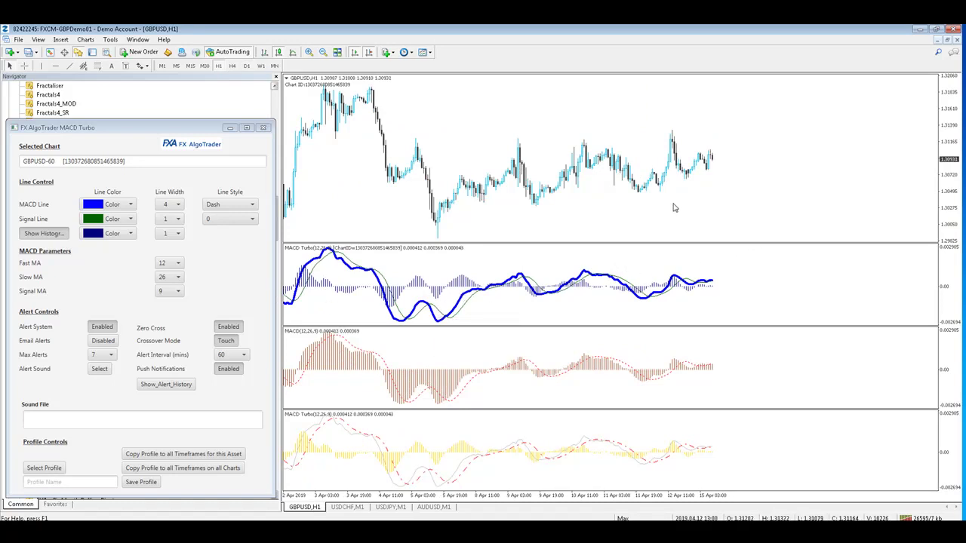
{"action": "left_click", "coordinate": [178, 205]}
{"action": "left_click", "coordinate": [176, 215]}
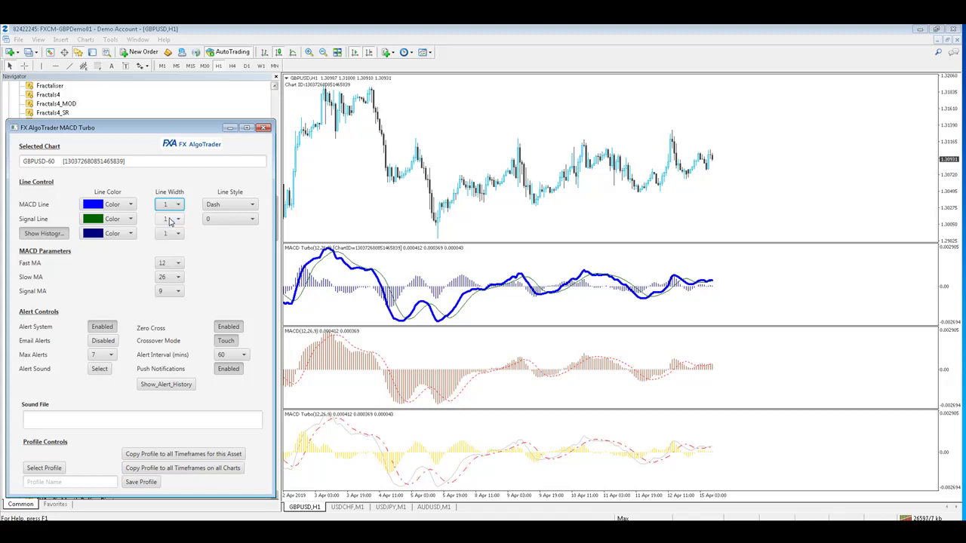
{"action": "left_click", "coordinate": [121, 234]}
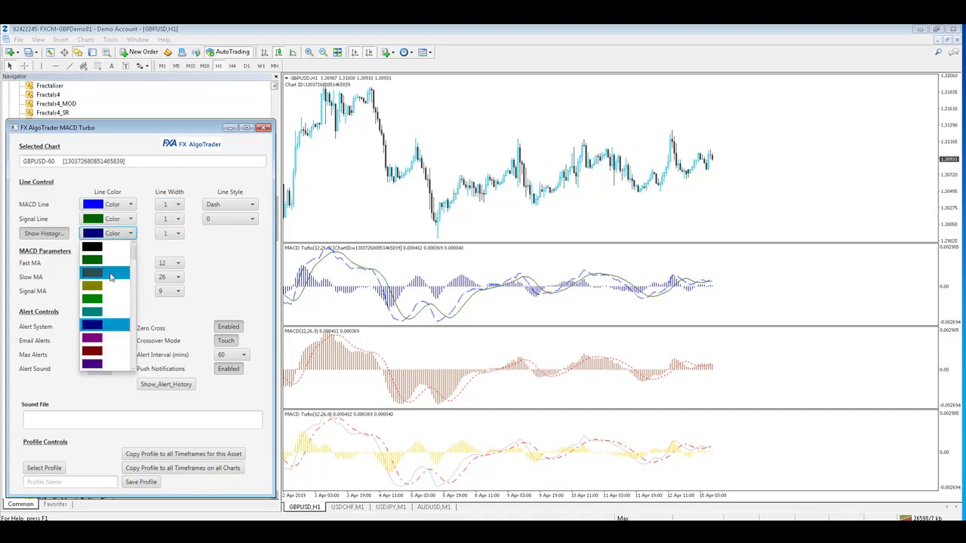
{"action": "left_click", "coordinate": [101, 287]}
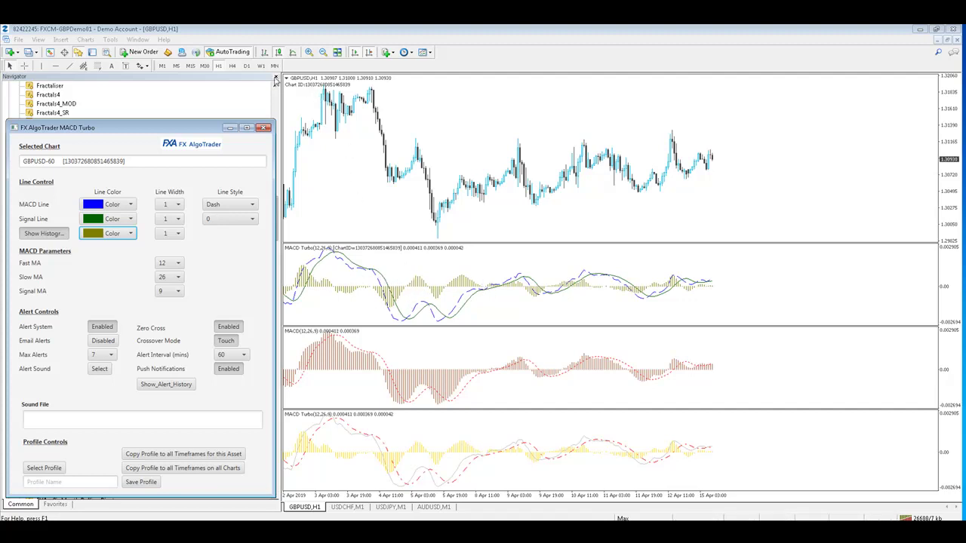
{"action": "left_click", "coordinate": [246, 65]}
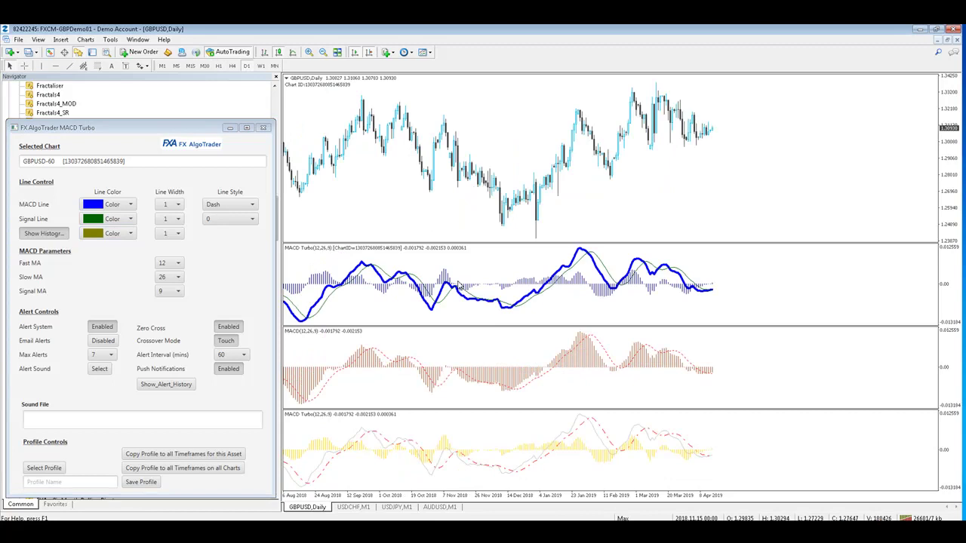
Step: Reload the MACD Turbo panel to show the GBPUSD Daily settings: width-4 line, navy histogram
{"action": "left_click", "coordinate": [456, 178]}
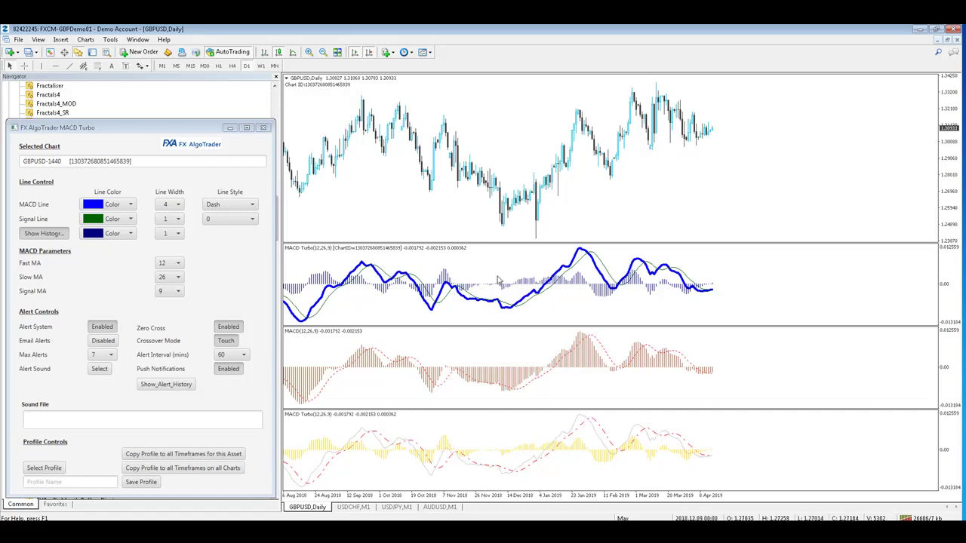
{"action": "mouse_move", "coordinate": [513, 289]}
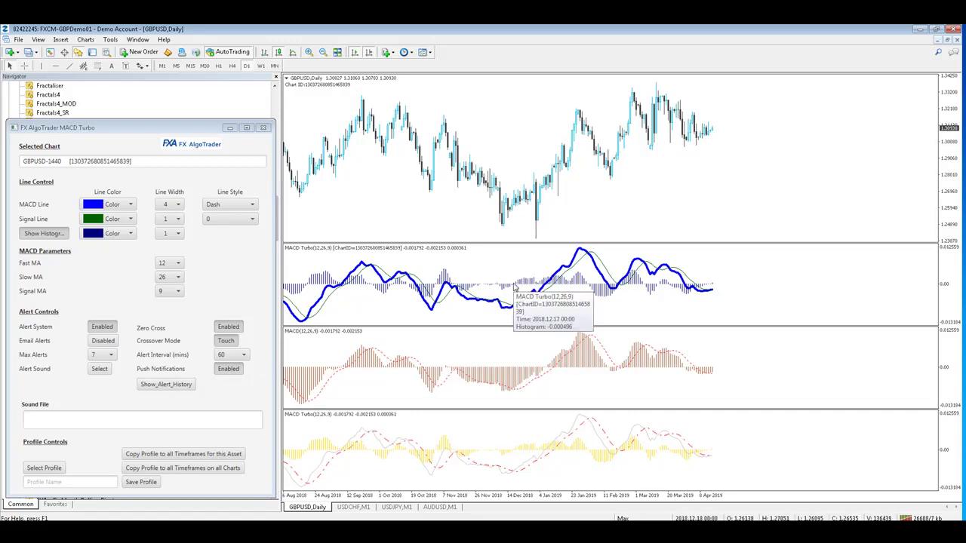